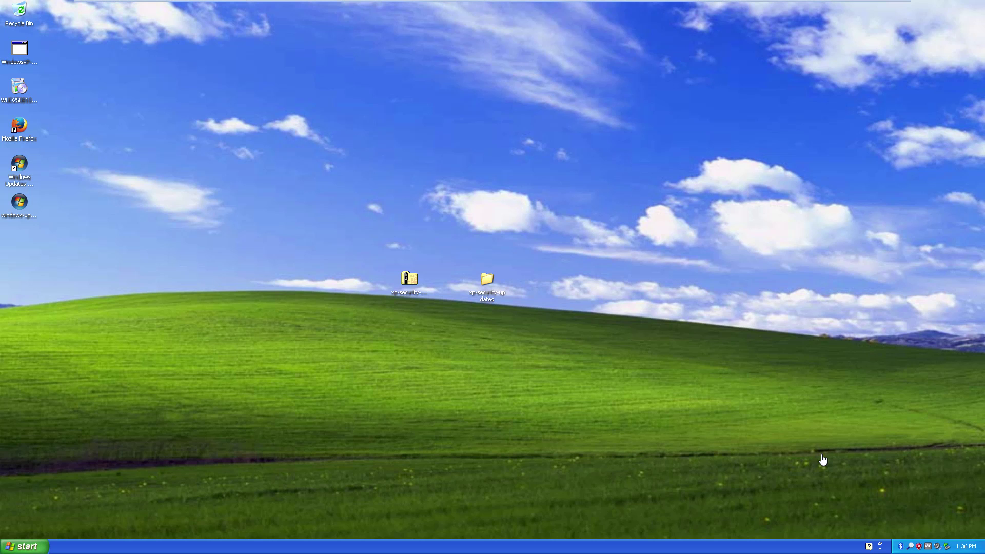
click(28, 546)
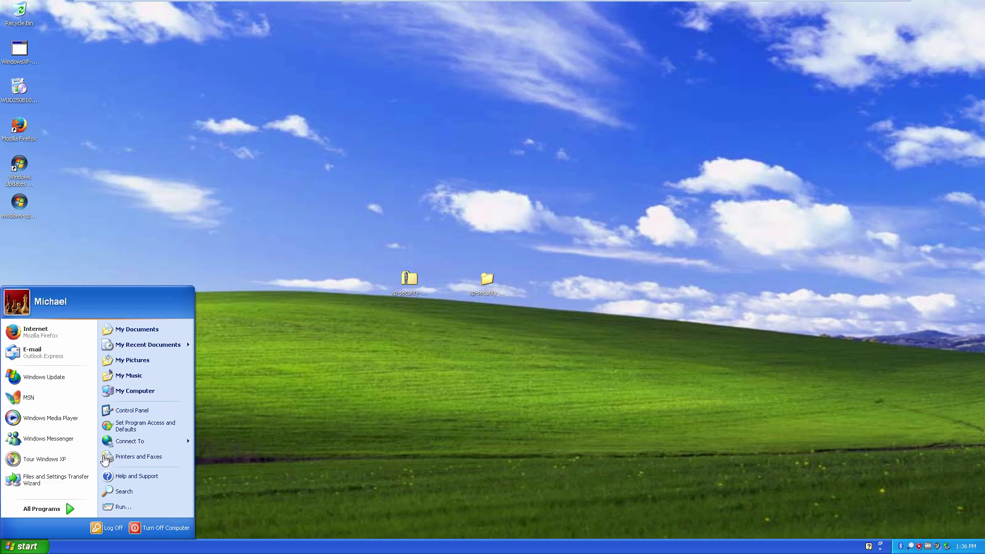
click(134, 507)
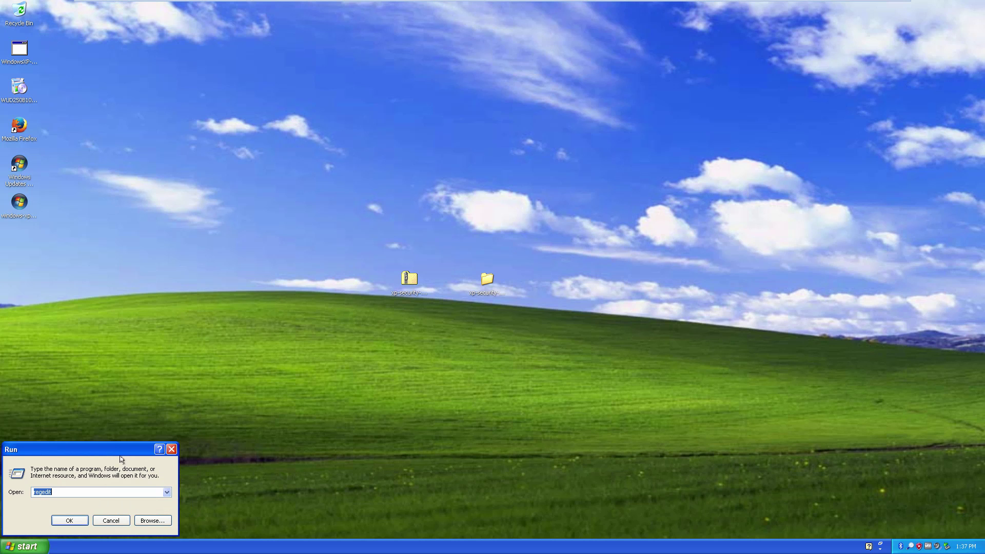
text(winver)
key(Return)
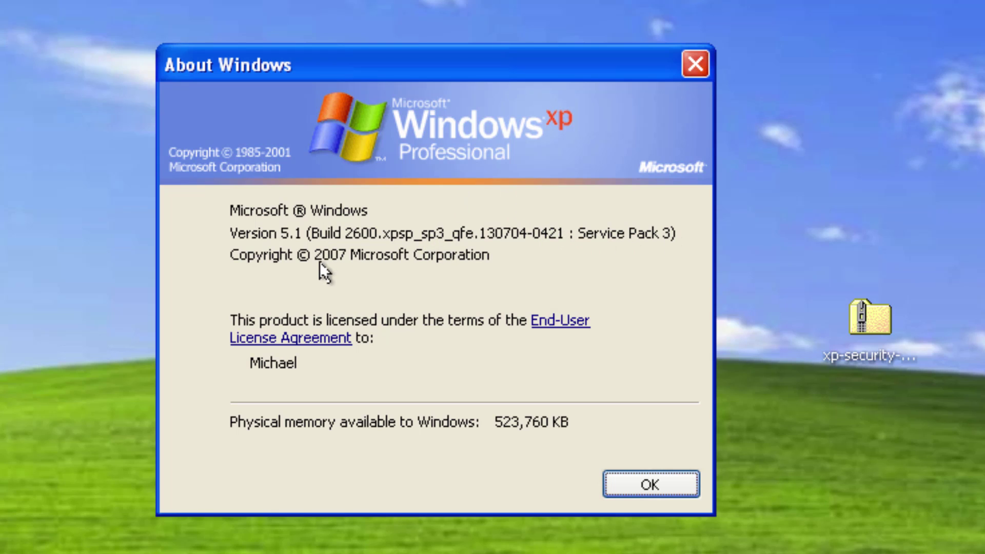
click(633, 486)
key(super)
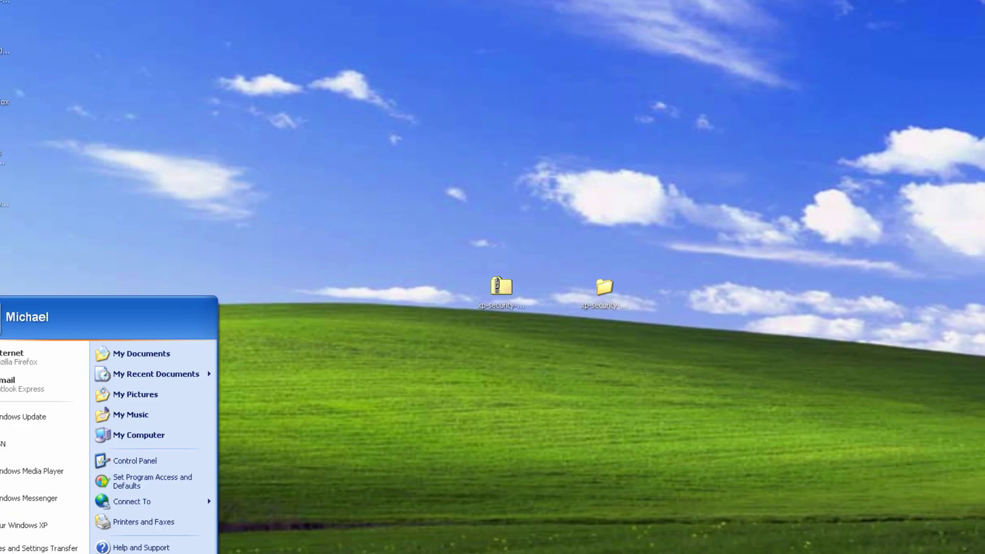
Step: Run a Custom Windows Update scan, find zero updates to install, and close Internet Explorer
click(25, 416)
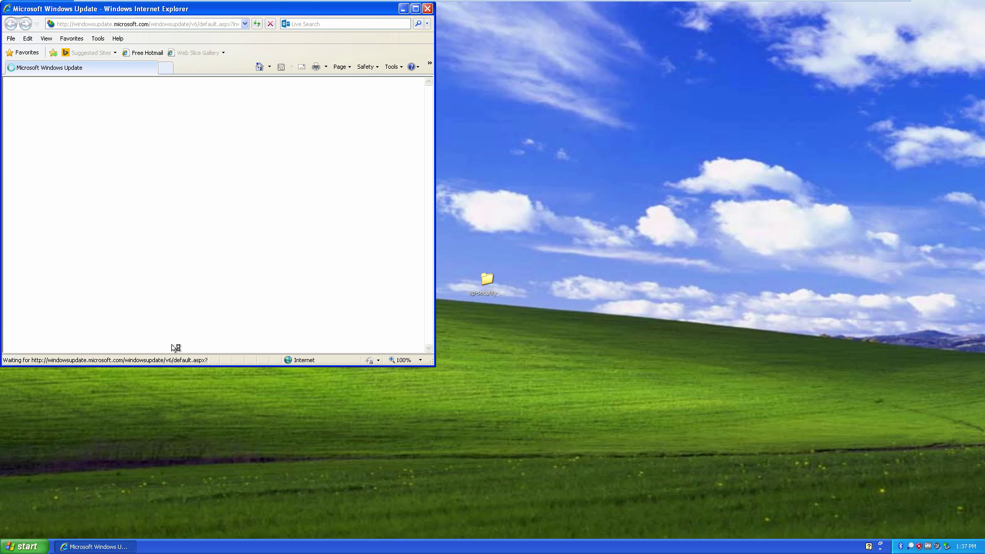
drag(160, 8, 392, 100)
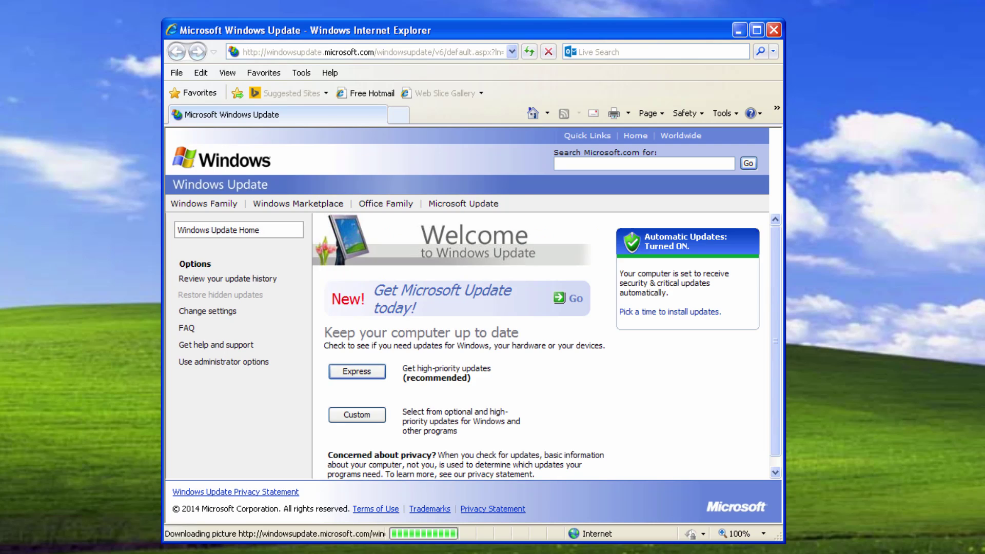
click(378, 421)
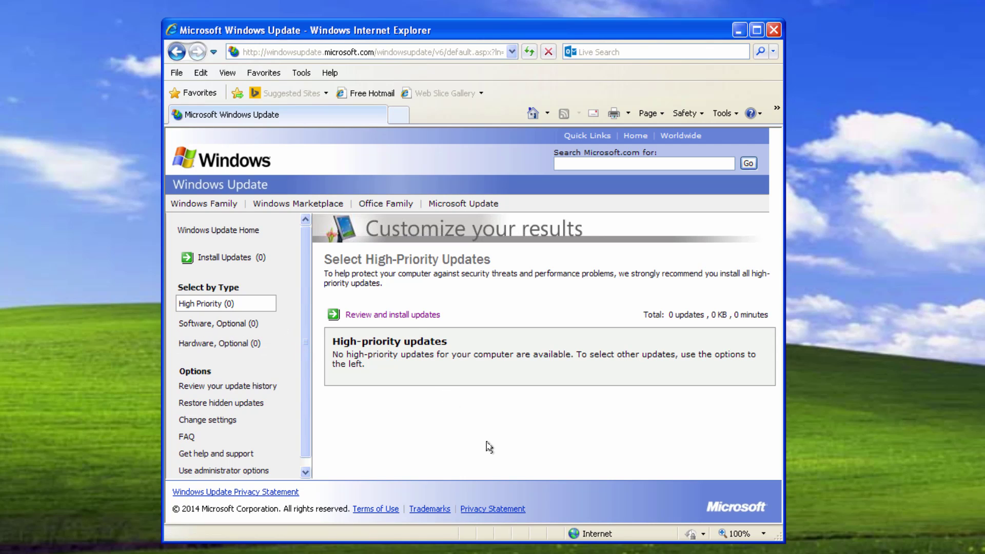
click(221, 258)
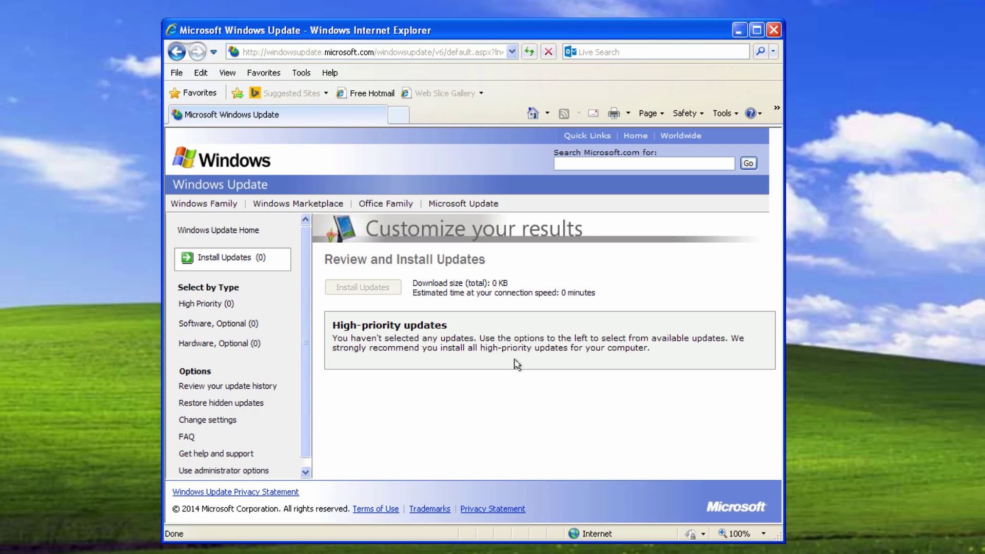
click(773, 29)
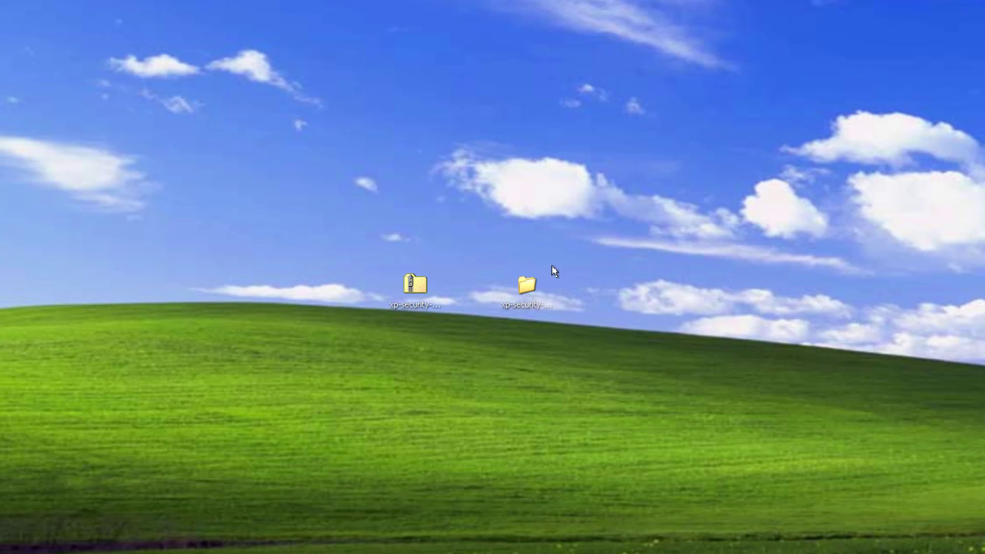
Step: Open the xp-security-updates folder, review the xp-security-updates.reg contents in Notepad, then close Notepad
click(433, 304)
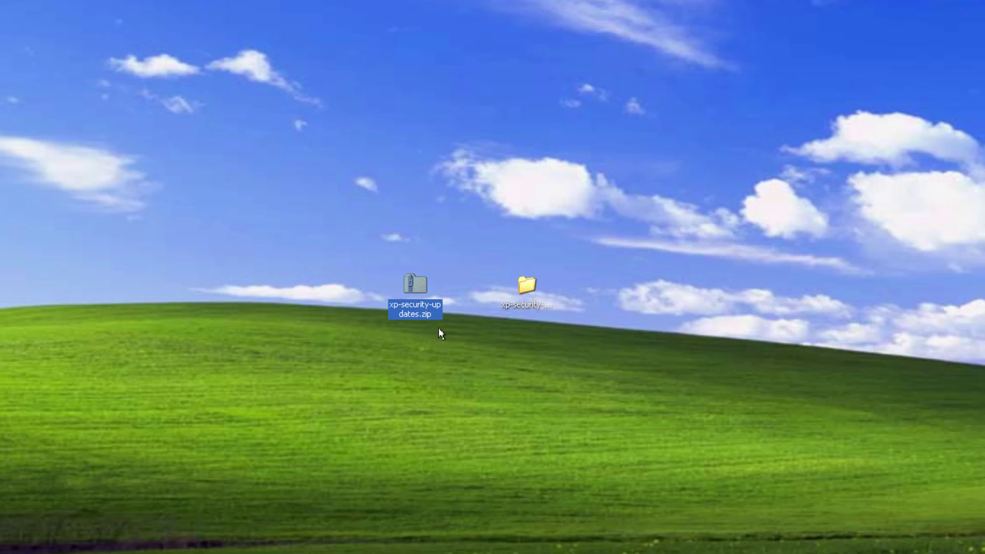
double_click(527, 284)
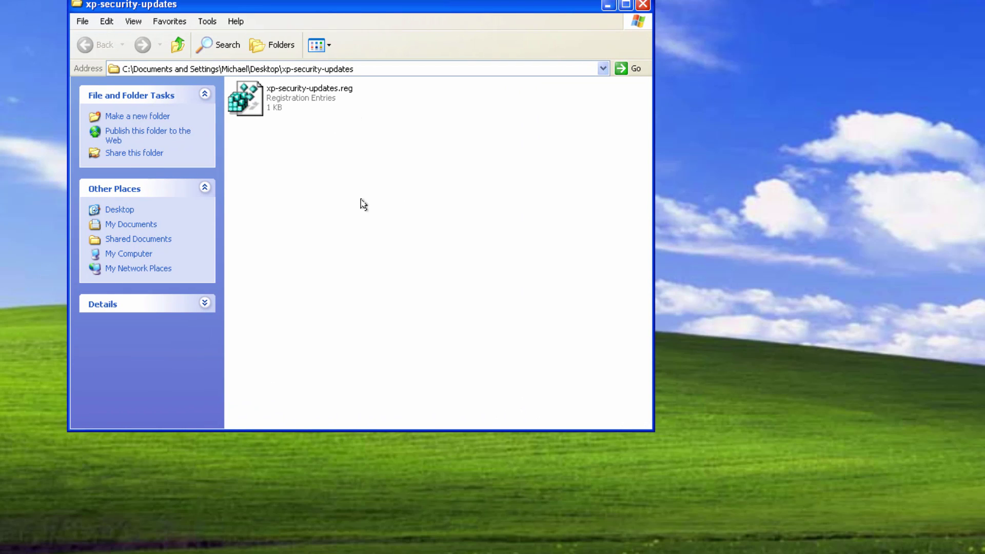
click(256, 96)
right_click(257, 96)
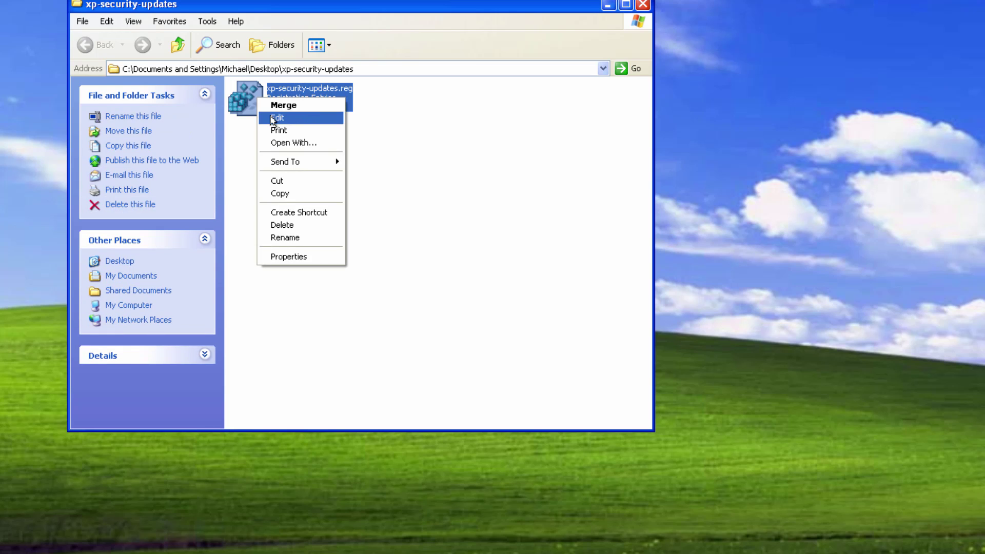
click(277, 116)
drag(70, 26, 234, 46)
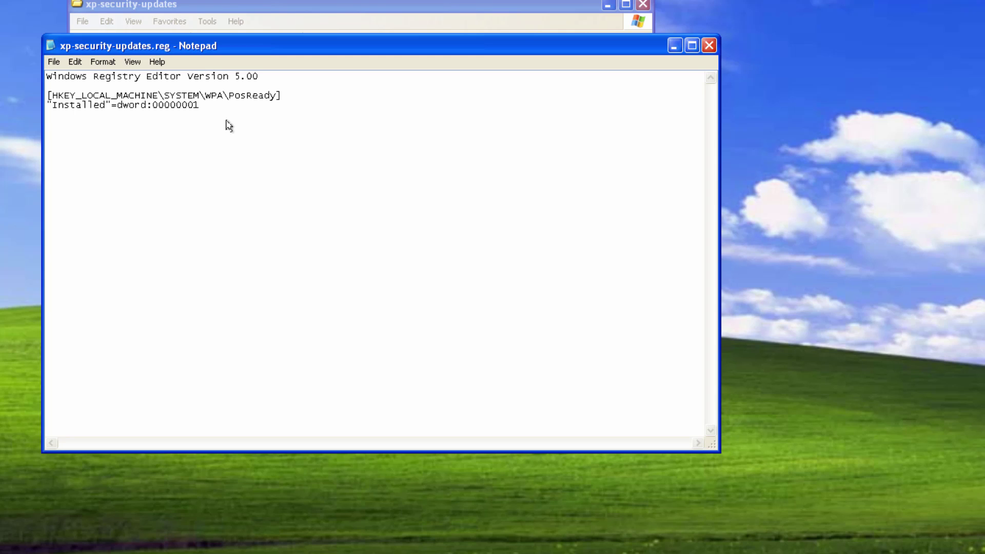
click(709, 45)
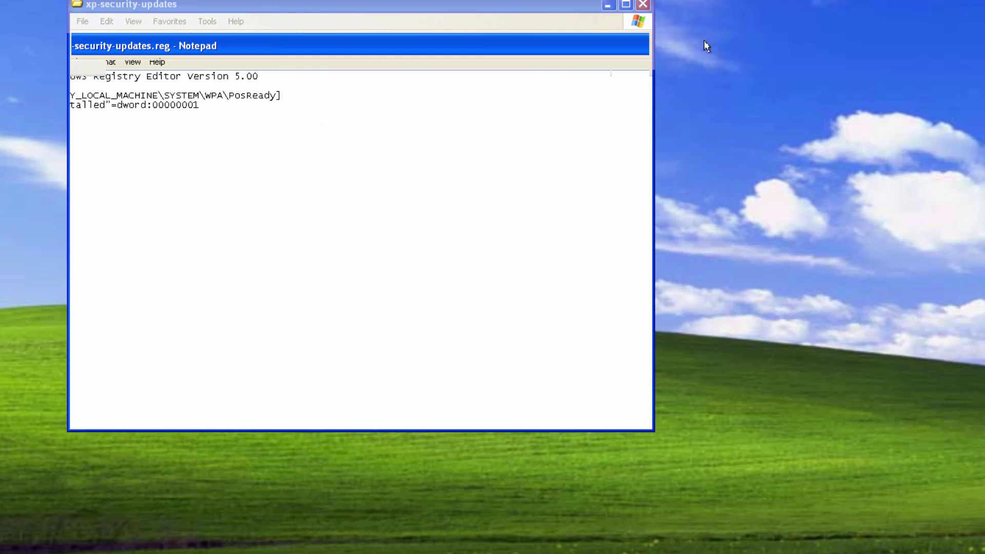
click(495, 156)
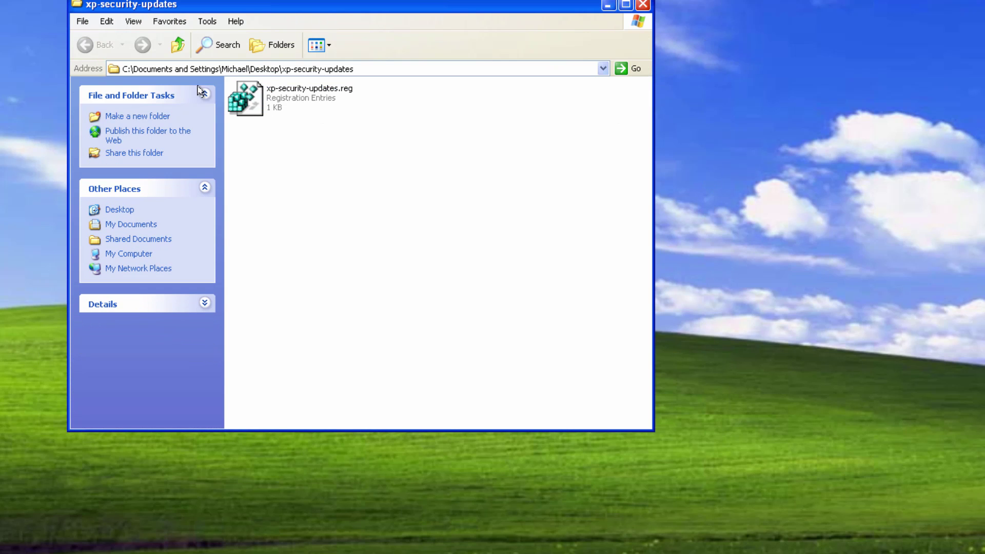
Step: Merge xp-security-updates.reg into the registry, confirm both prompts, and close the folder window
click(248, 98)
double_click(248, 101)
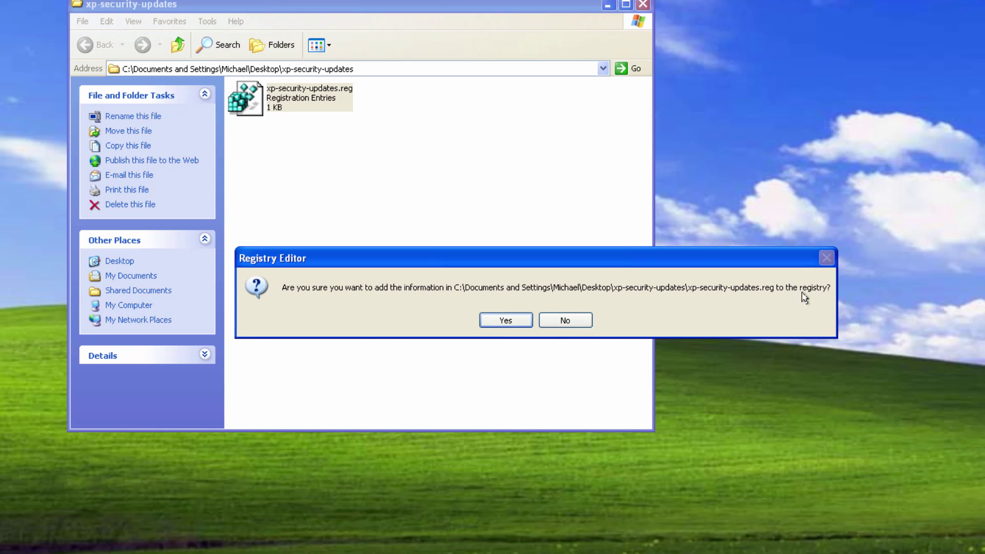
click(500, 321)
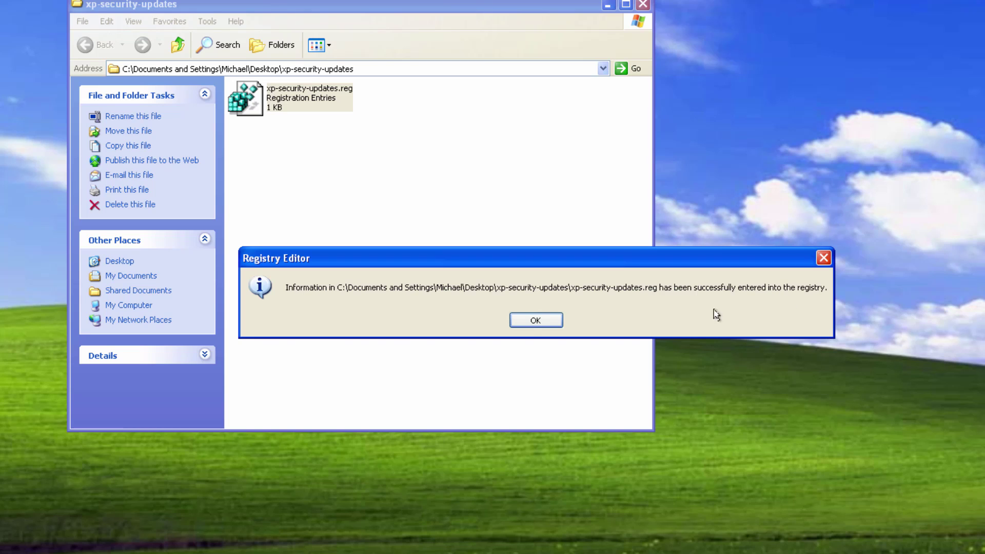
click(535, 321)
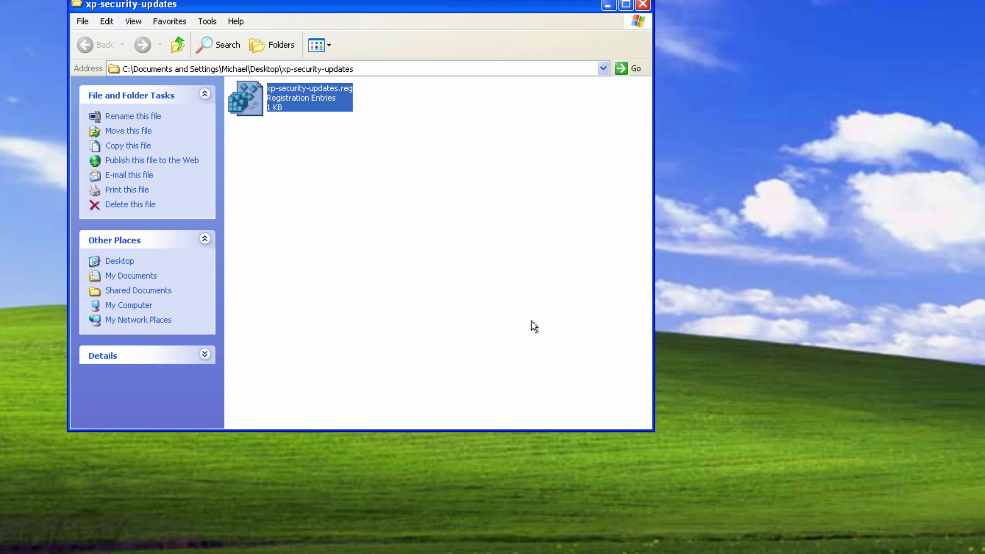
click(638, 7)
Step: Launch Windows Update from the Start menu and run a Custom scan, listing four XP Embedded security updates
click(256, 432)
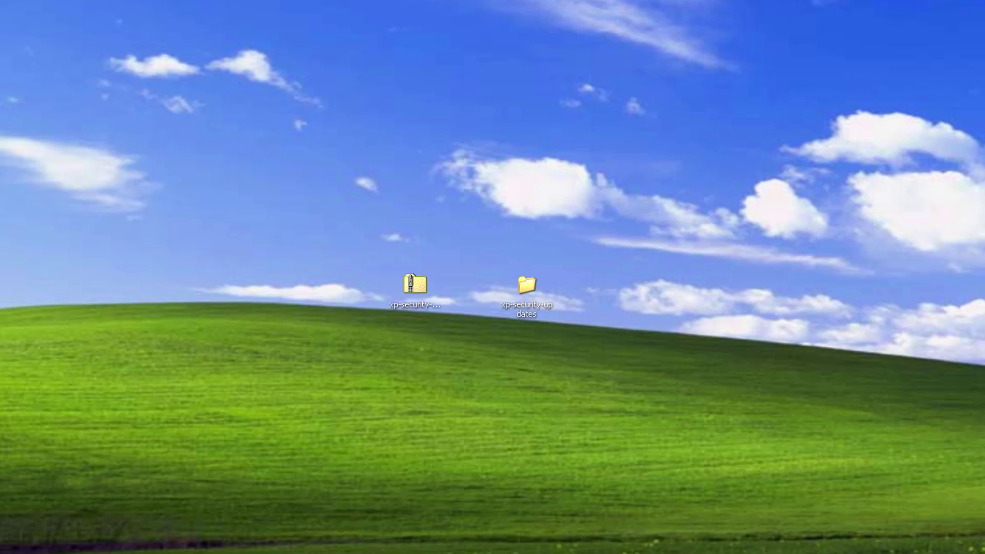
key(super)
click(66, 346)
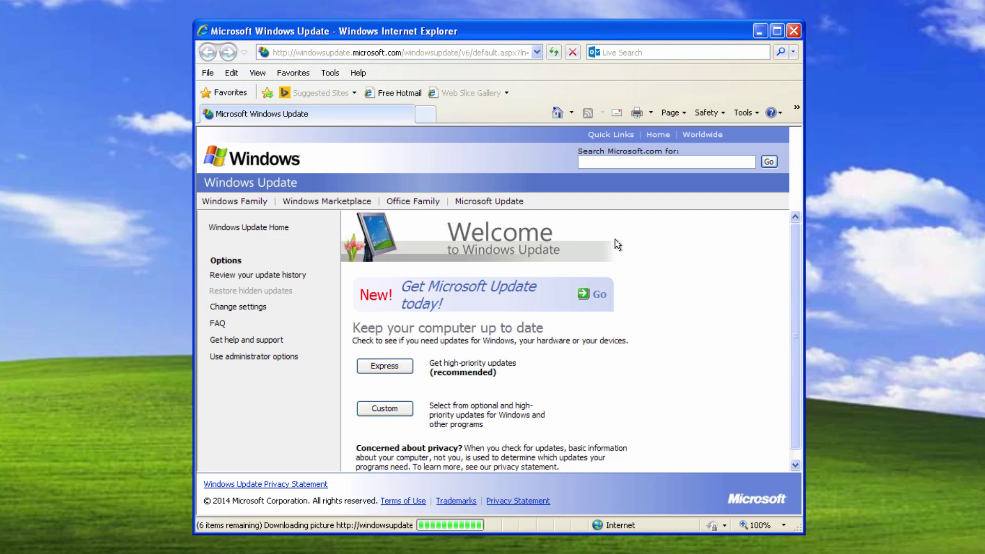
click(397, 409)
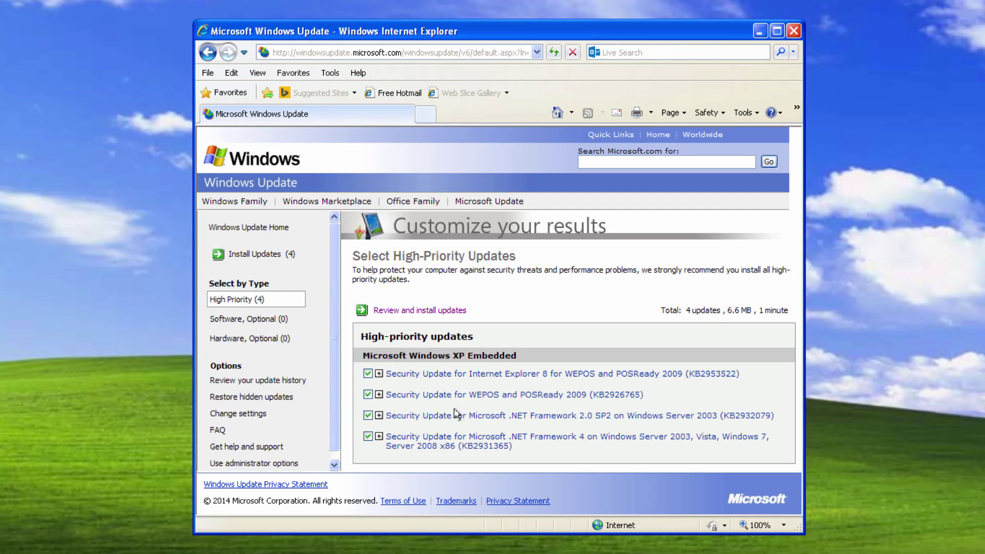
Step: Exclude KB2926765 and start downloading and installing the remaining three security updates
click(378, 395)
scroll(418, 426, down, 1)
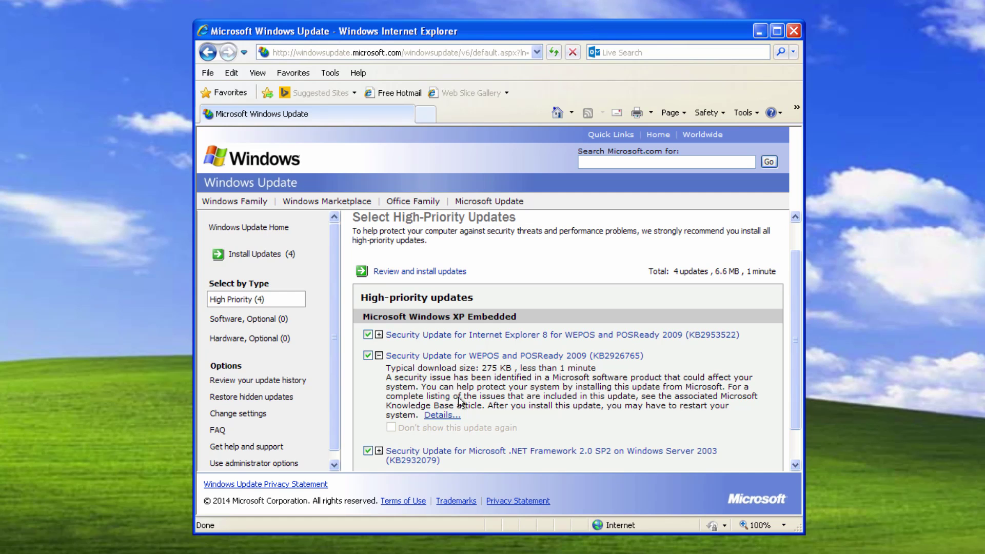
click(368, 356)
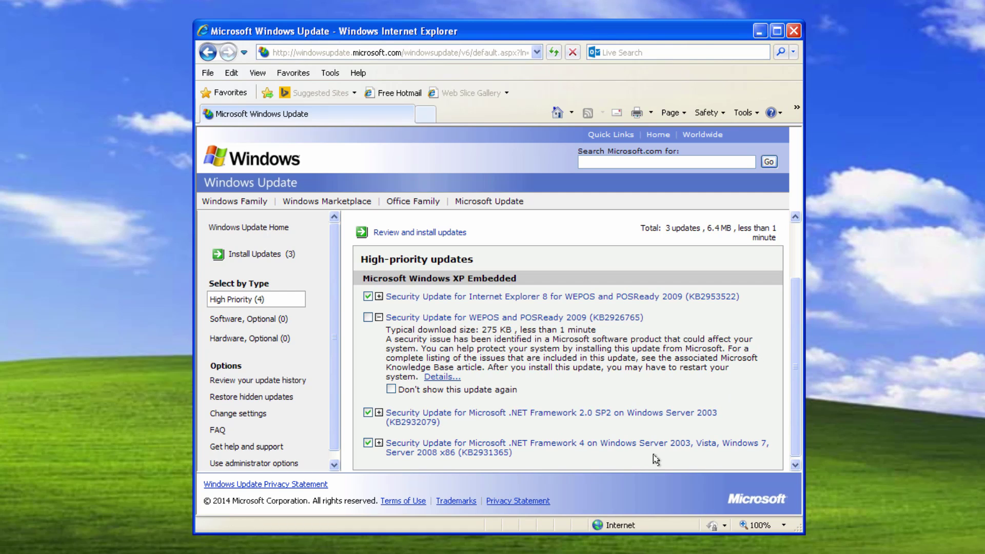
click(261, 254)
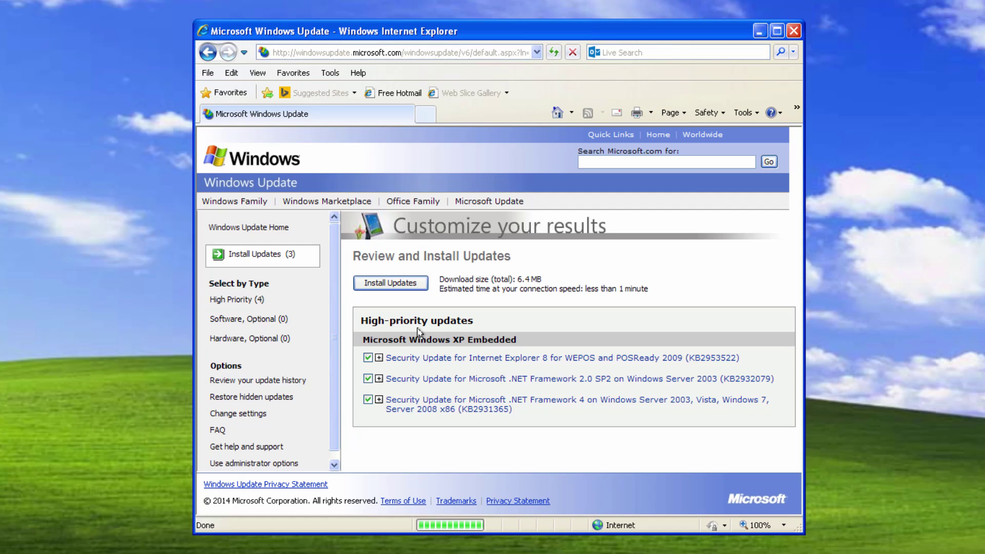
click(390, 283)
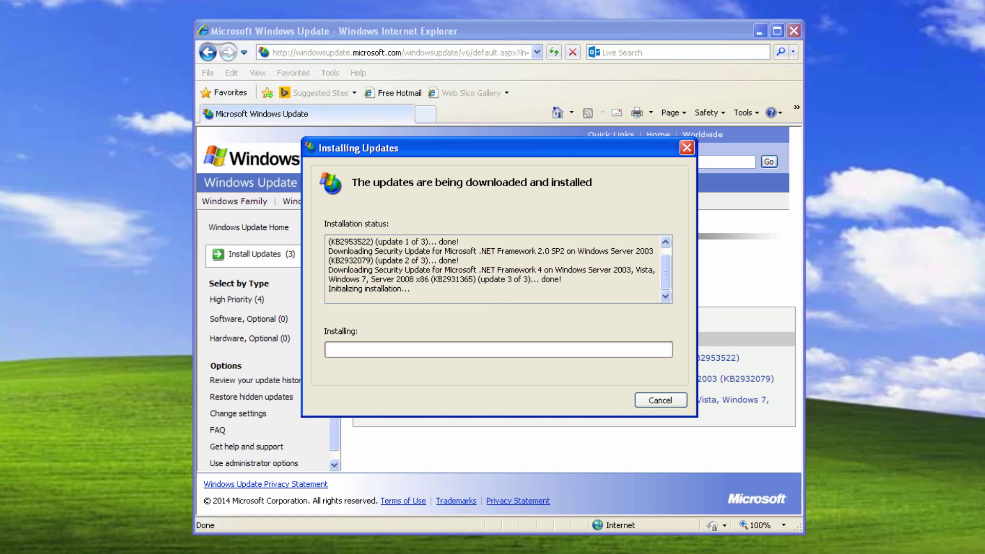
key(super)
Step: Set Automatic Updates to off in Security Center, apply it, and close Security Center
click(50, 525)
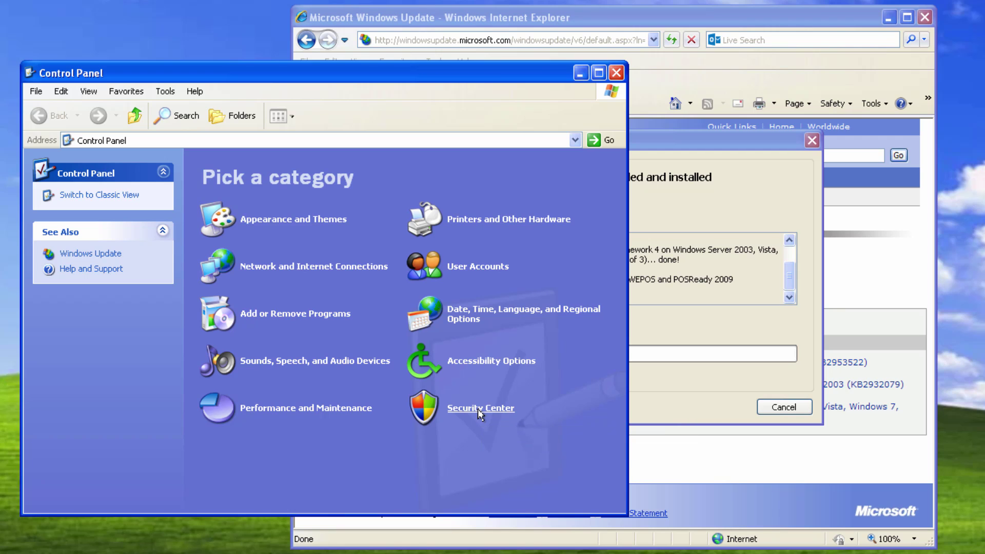
click(478, 408)
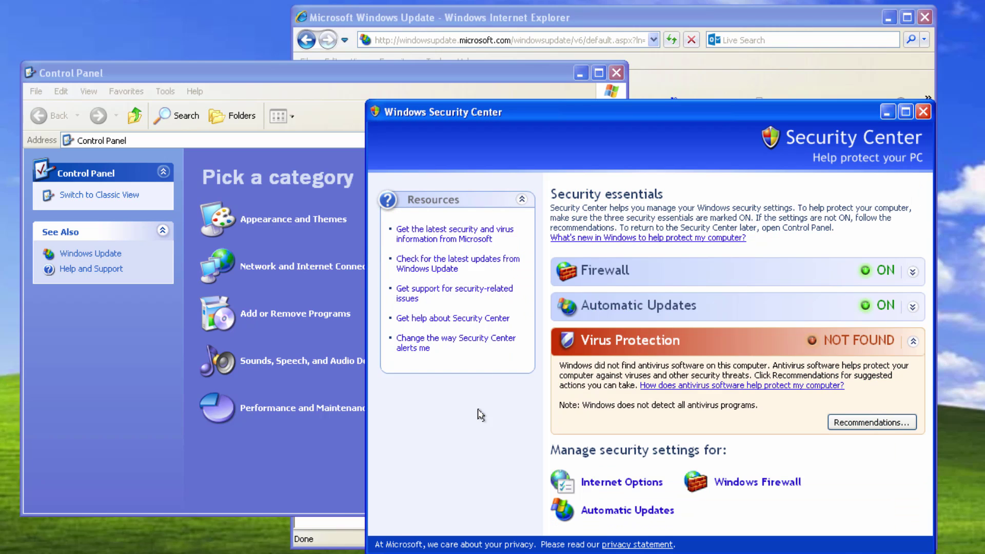
click(614, 510)
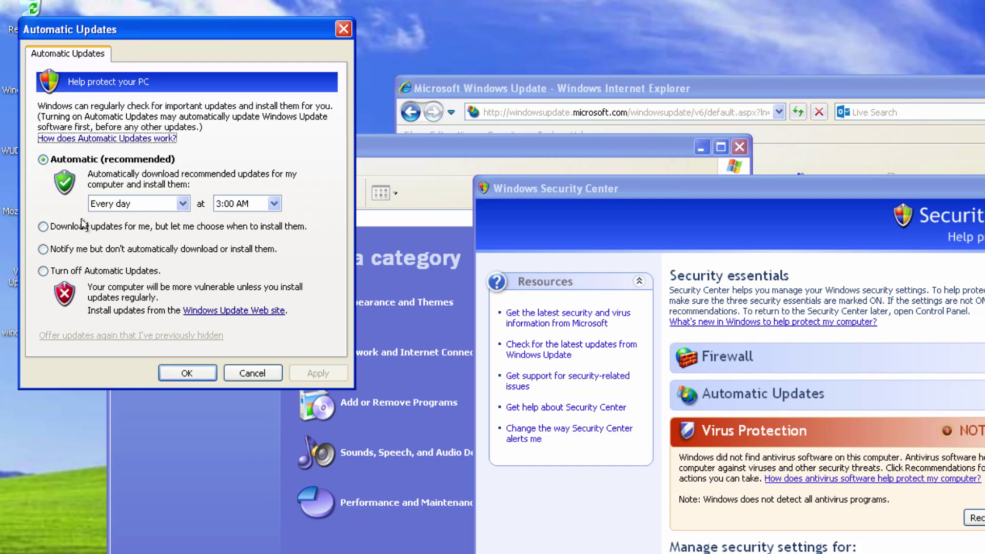
click(82, 271)
click(329, 373)
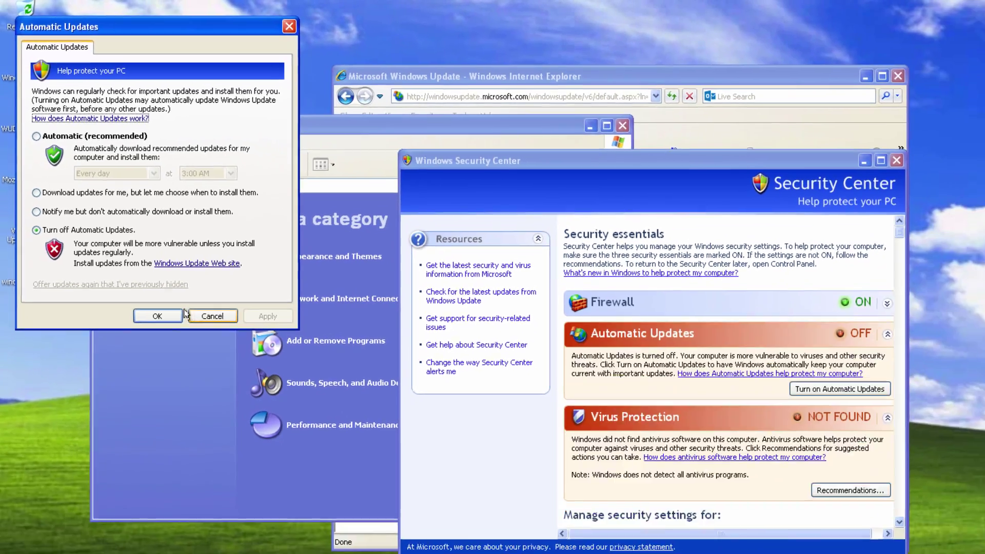
click(187, 372)
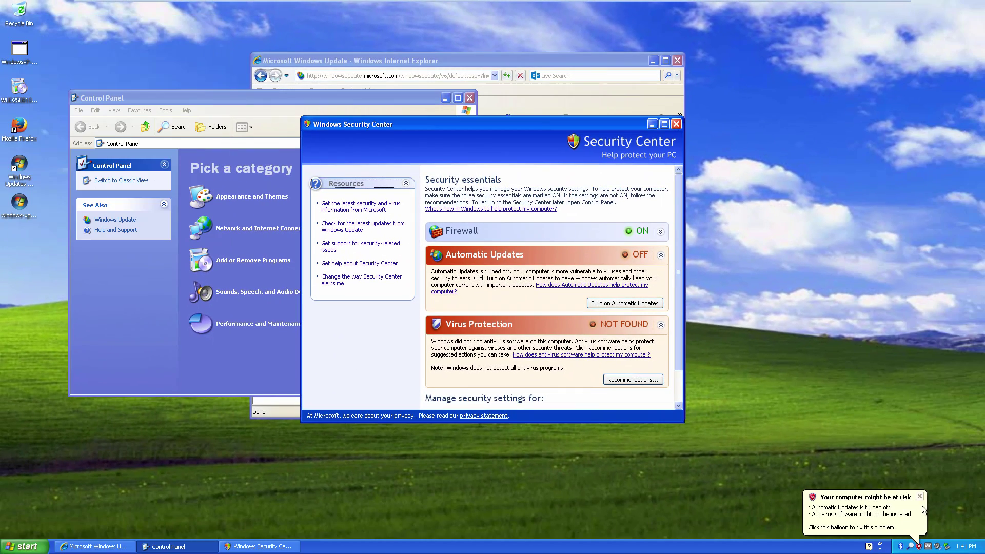
click(911, 492)
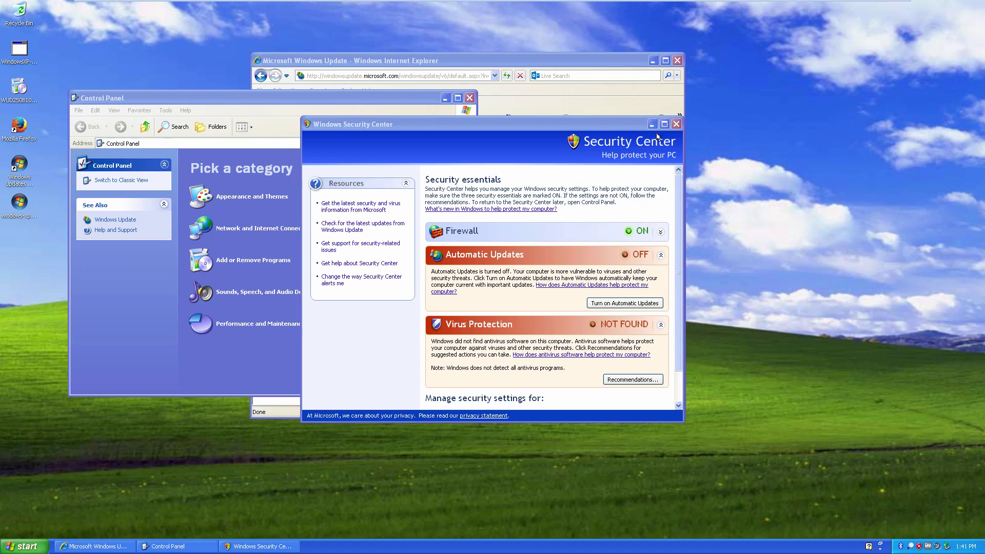
click(676, 123)
Step: Close Control Panel and restart the computer once the three updates finish installing
click(469, 98)
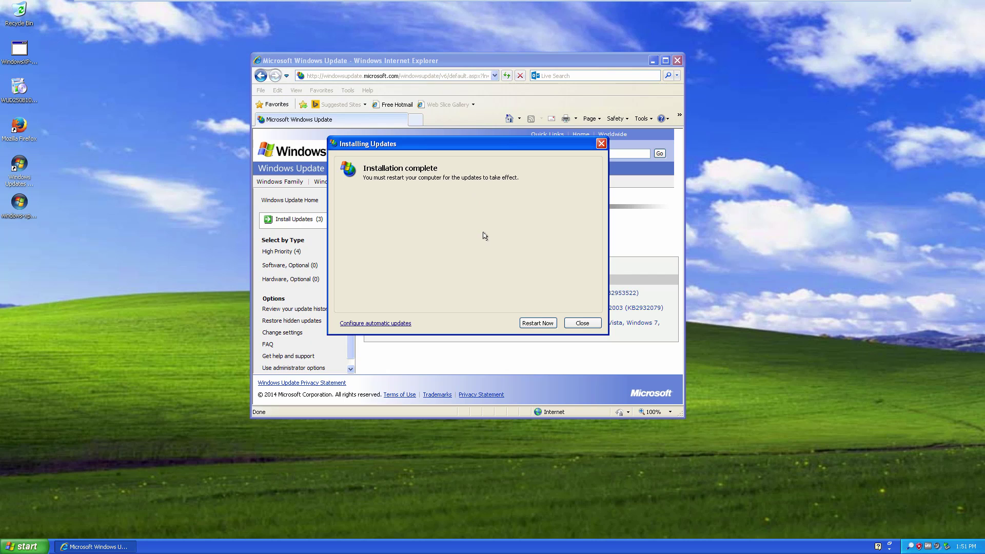
click(533, 322)
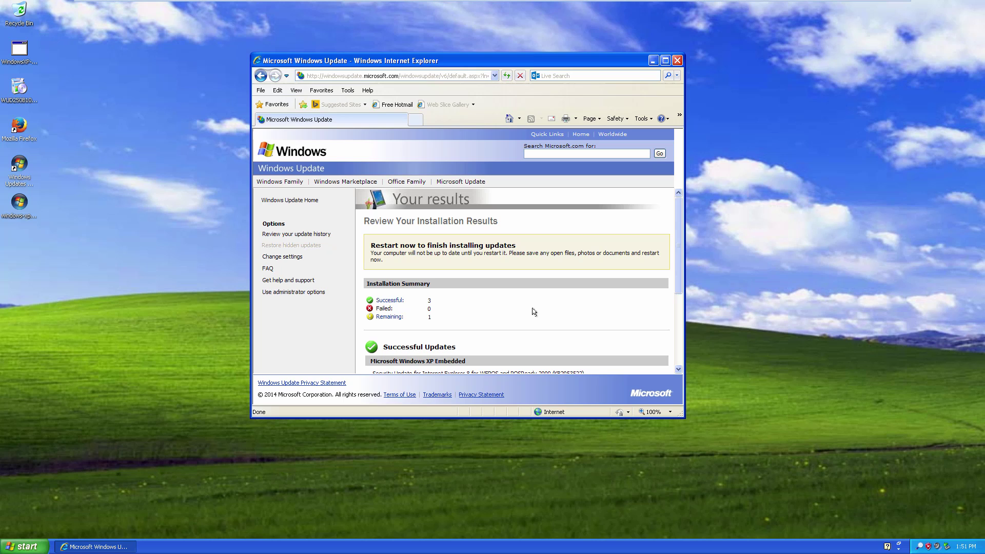